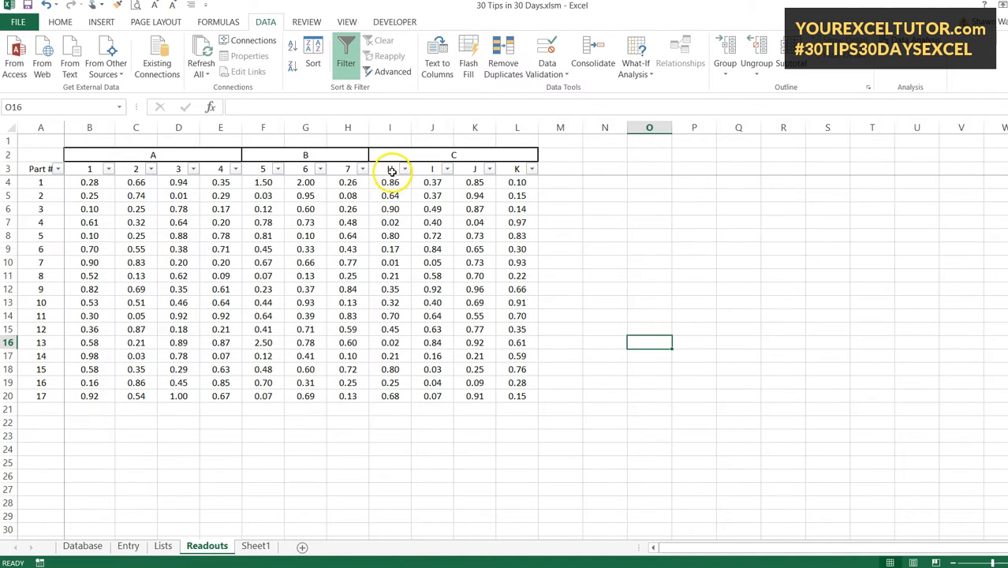
# Step: Renumber the last four column headers of section C, cells I3 to L3, as 8, 9, 10 and 11
pyautogui.click(390, 170)
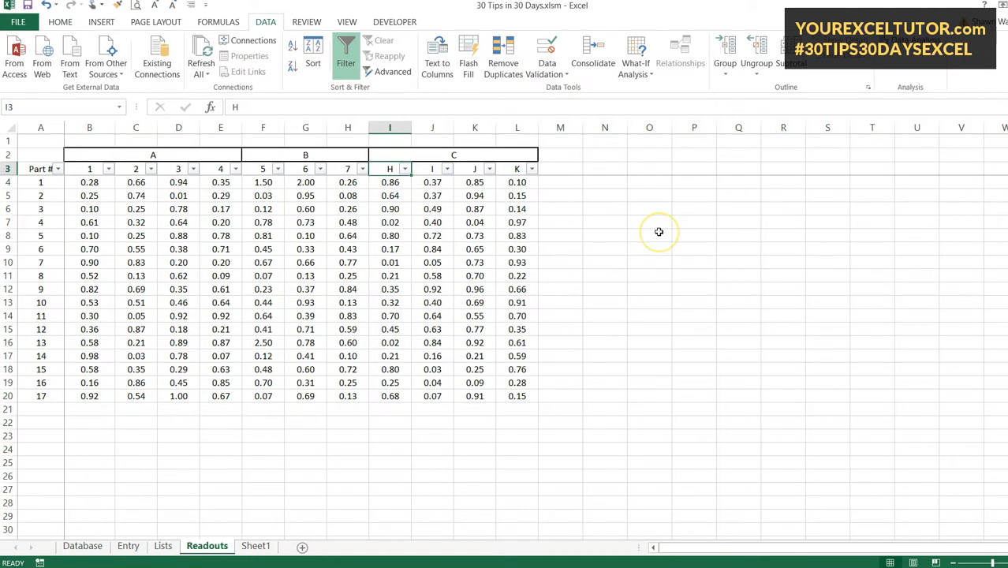
pyautogui.write('8')
pyautogui.press('Tab')
pyautogui.write('9')
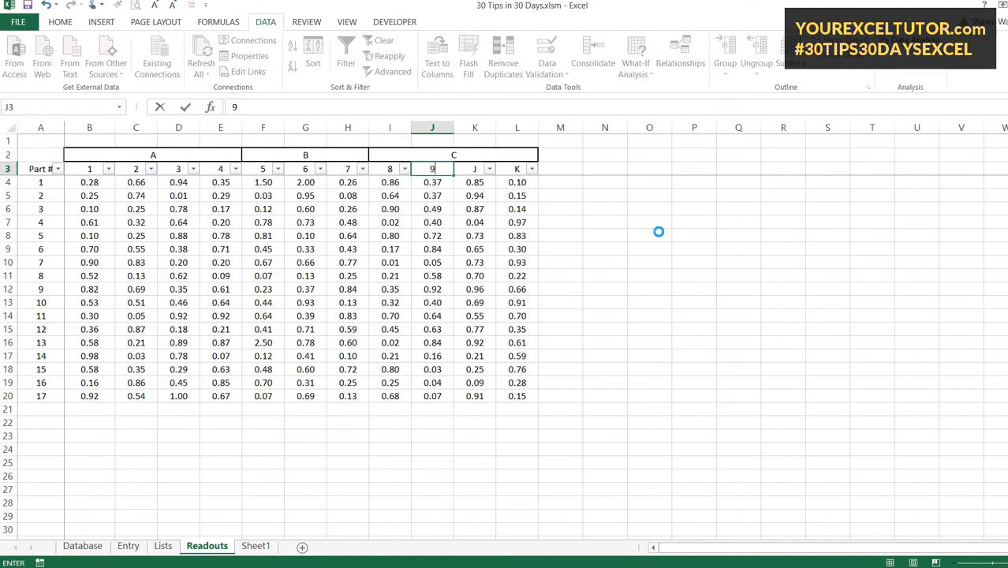
pyautogui.press('Tab')
pyautogui.write('10')
pyautogui.press('Tab')
pyautogui.write('11')
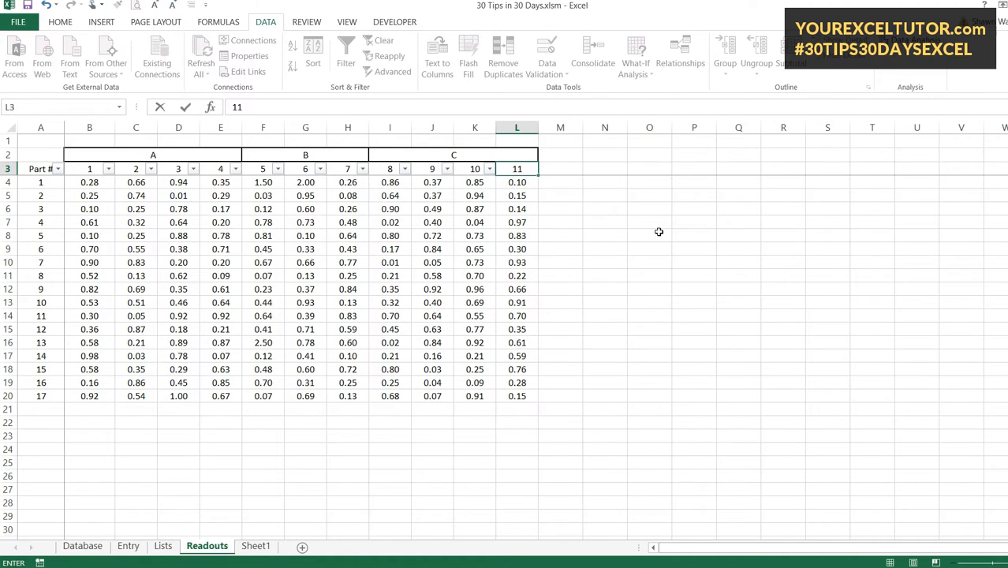
pyautogui.press('Return')
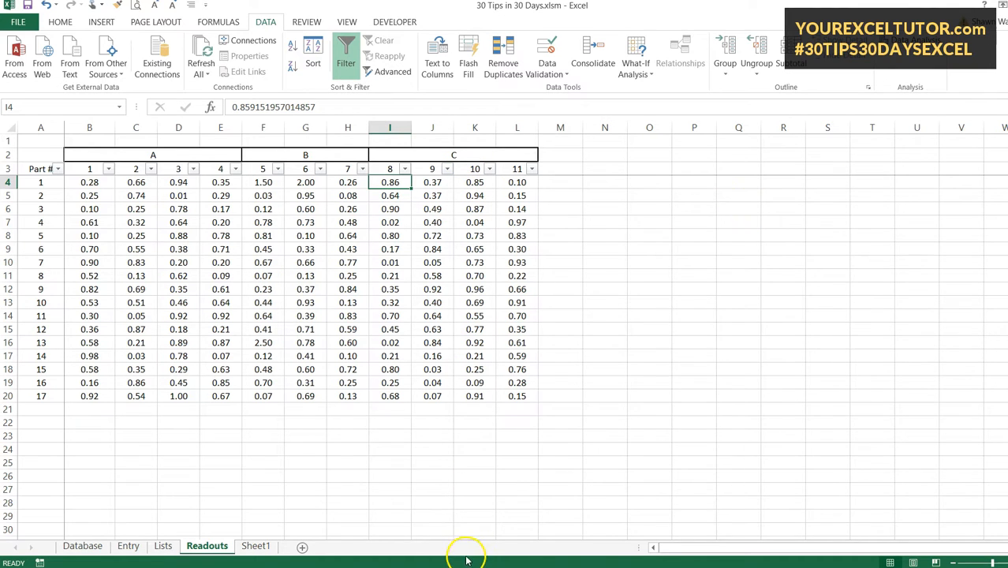
pyautogui.moveTo(663, 547); pyautogui.dragTo(552, 554)
pyautogui.click(304, 330)
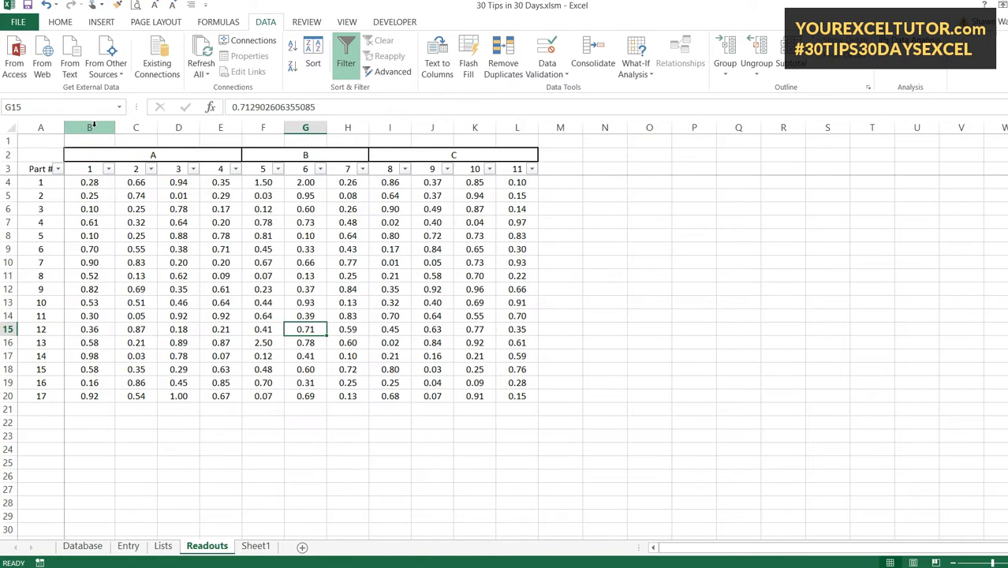
# Step: Group columns B through E of section A, and test the group by collapsing and expanding it
pyautogui.moveTo(93, 127); pyautogui.dragTo(222, 127)
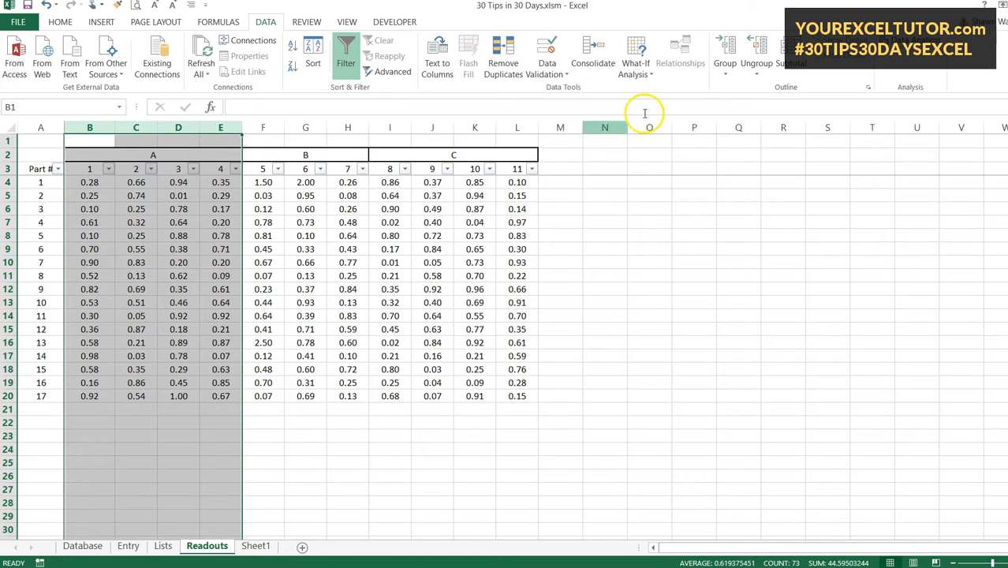
pyautogui.click(724, 60)
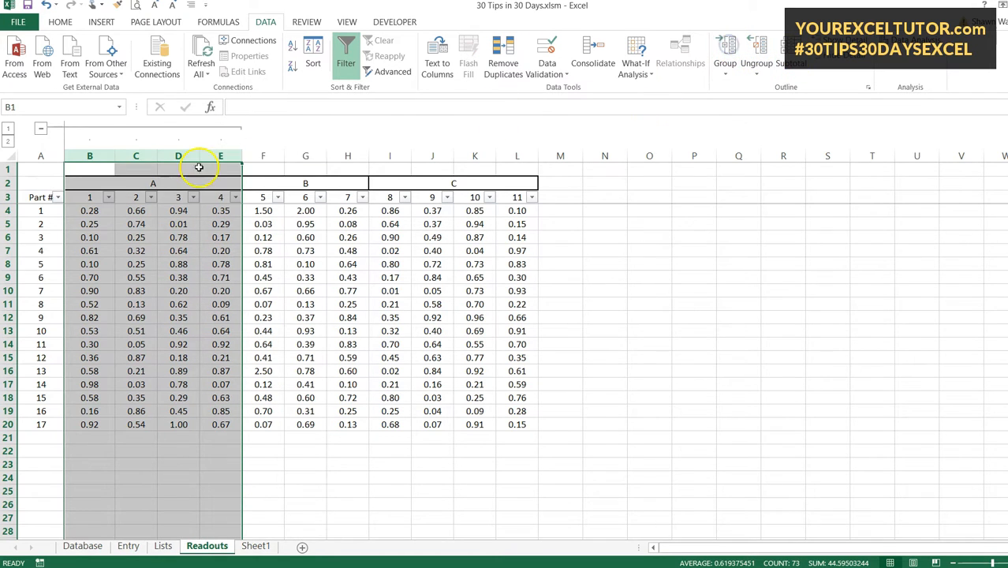
pyautogui.click(164, 235)
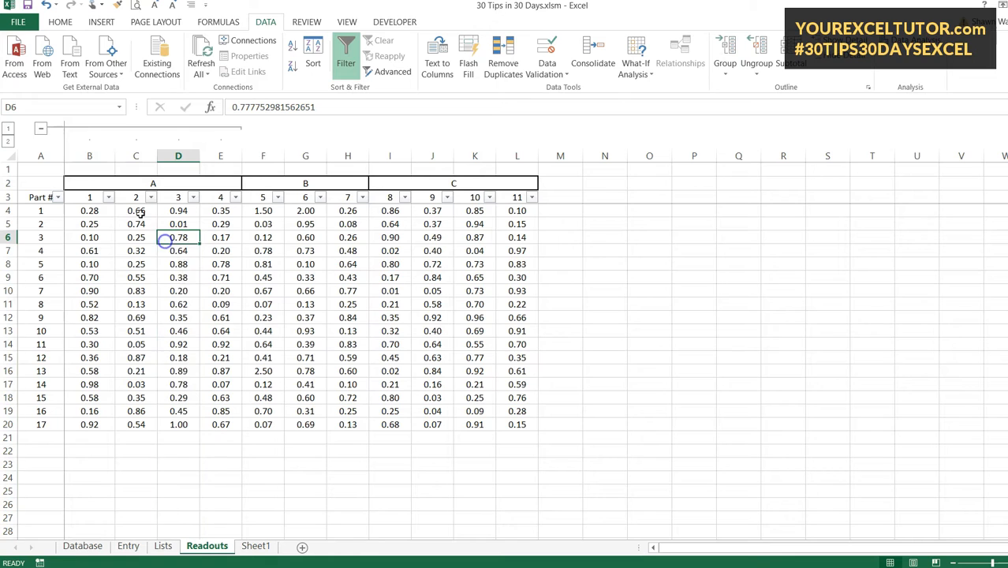
pyautogui.click(40, 129)
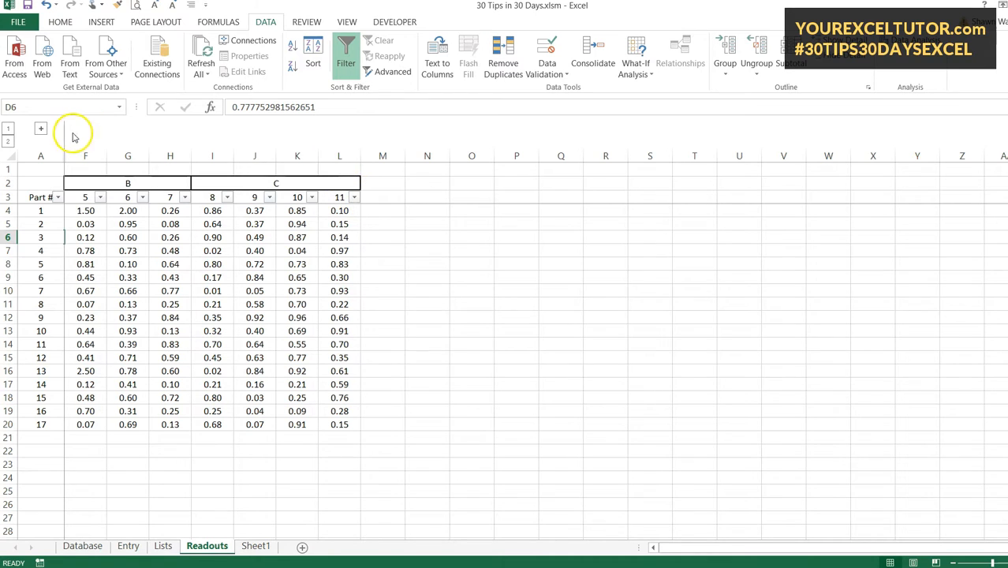
pyautogui.click(42, 129)
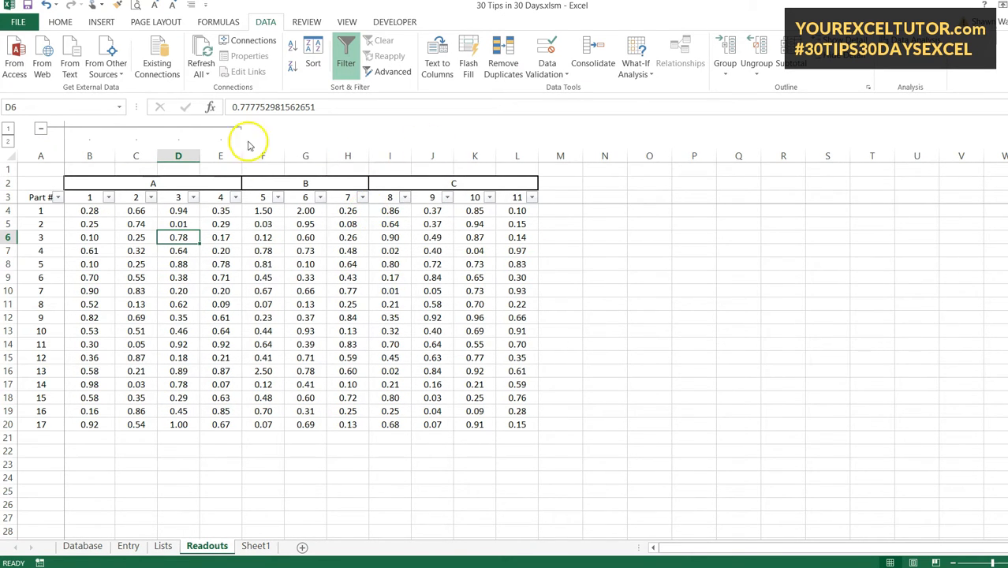
# Step: Ungroup columns B through E to remove the outline from section A
pyautogui.moveTo(96, 154); pyautogui.dragTo(227, 155)
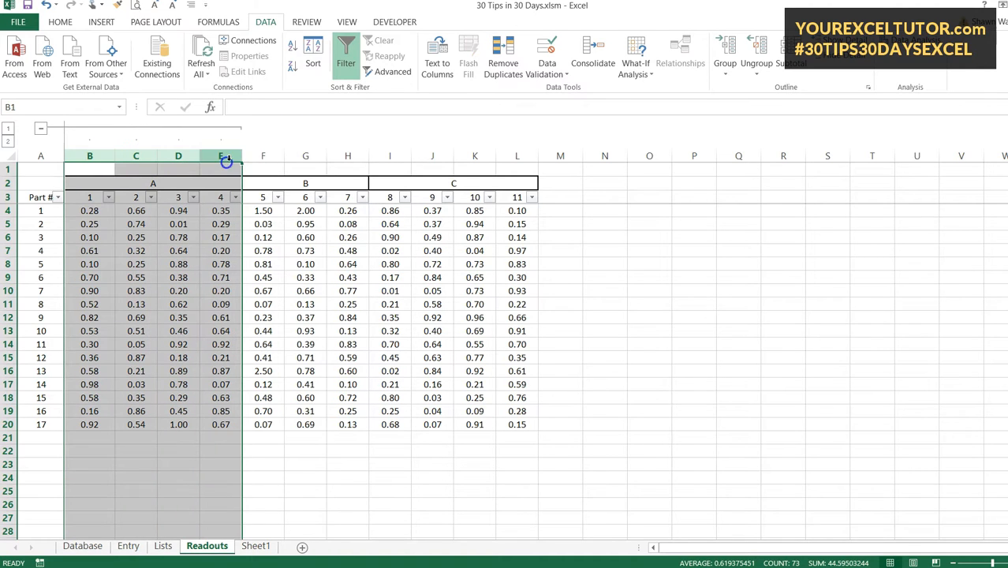
pyautogui.click(761, 55)
pyautogui.click(647, 289)
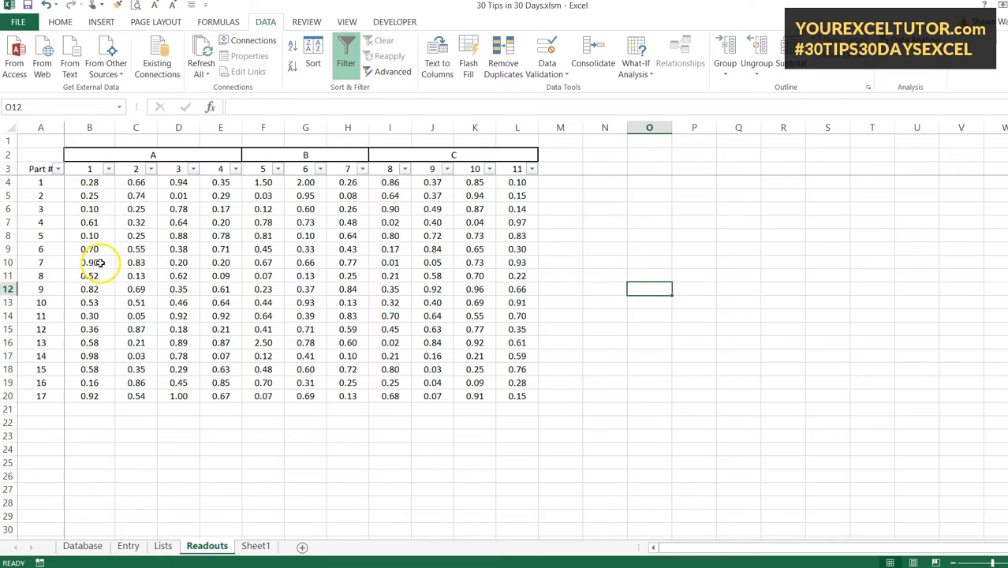
# Step: Create three separate column groups, C to E, G to H and J to L, leaving each section's first column ungrouped
pyautogui.click(140, 127)
pyautogui.moveTo(140, 127); pyautogui.dragTo(221, 127)
pyautogui.click(726, 53)
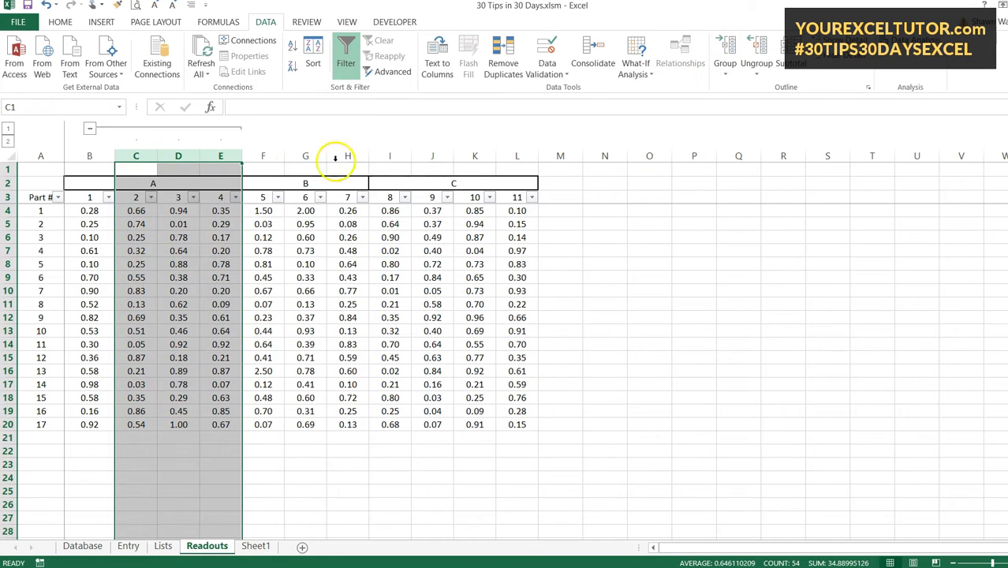
pyautogui.moveTo(305, 157); pyautogui.dragTo(351, 159)
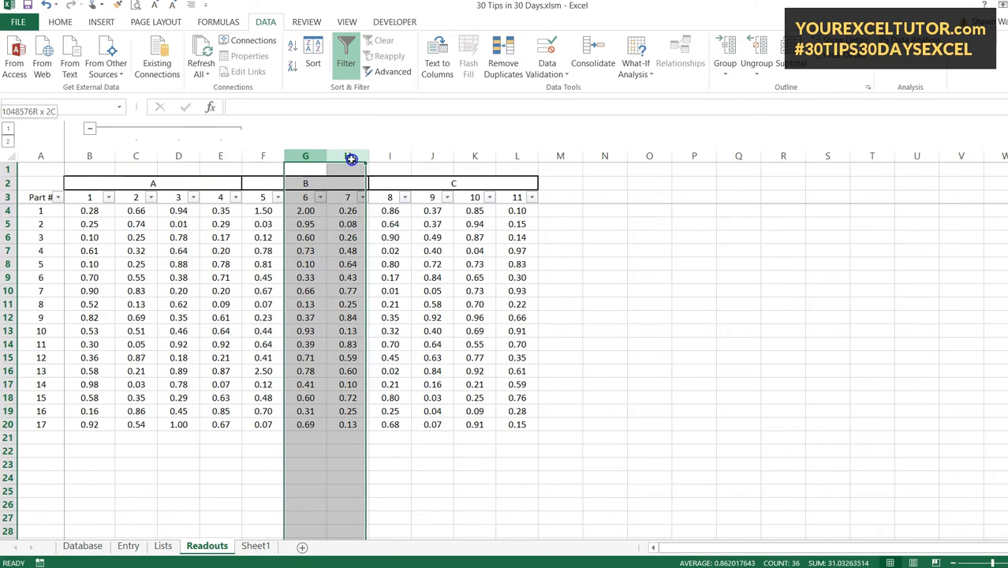
pyautogui.click(726, 53)
pyautogui.moveTo(434, 156); pyautogui.dragTo(516, 156)
pyautogui.click(727, 52)
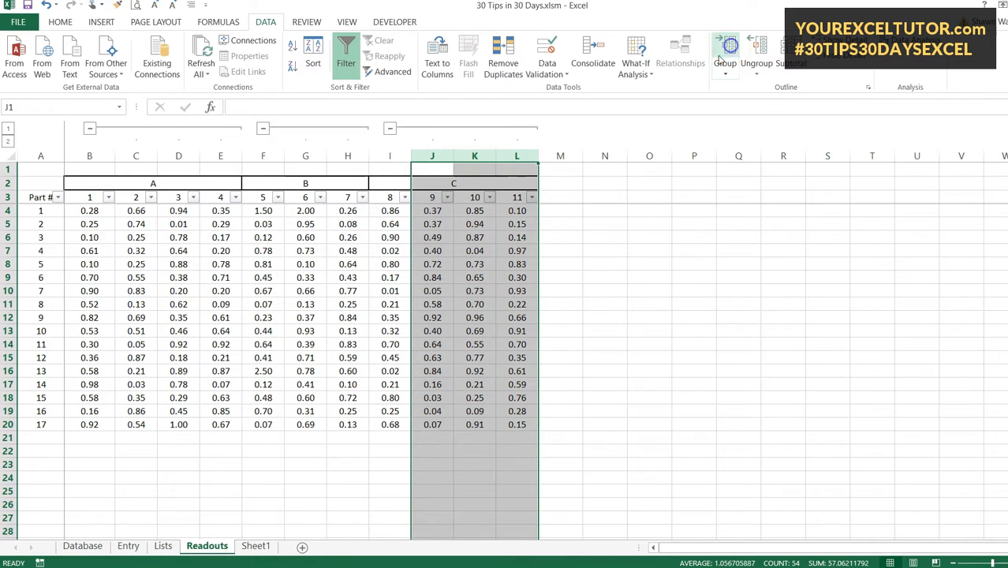
pyautogui.click(193, 263)
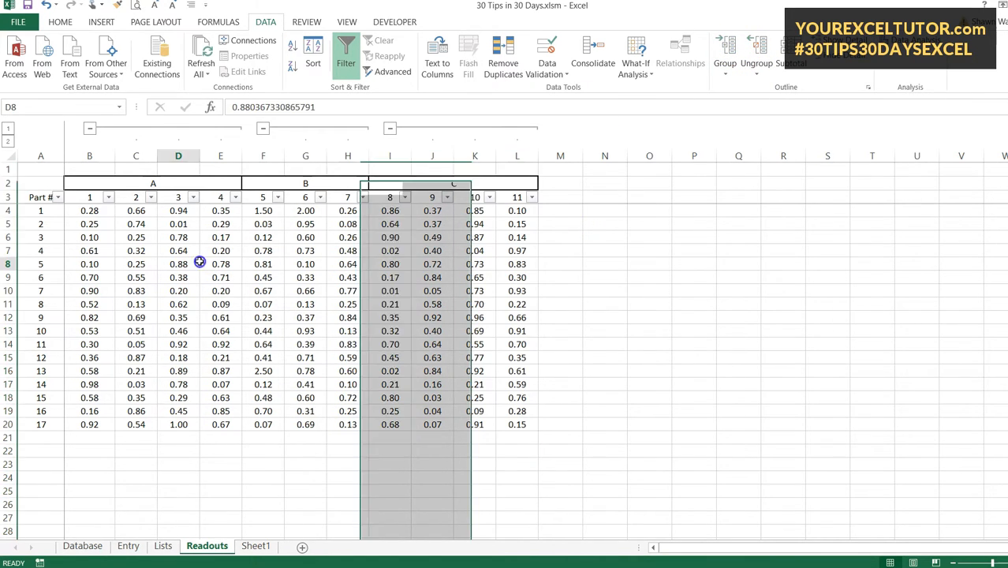
# Step: Collapse and expand section A's group, and switch all groups between outline levels 1 and 2
pyautogui.click(89, 129)
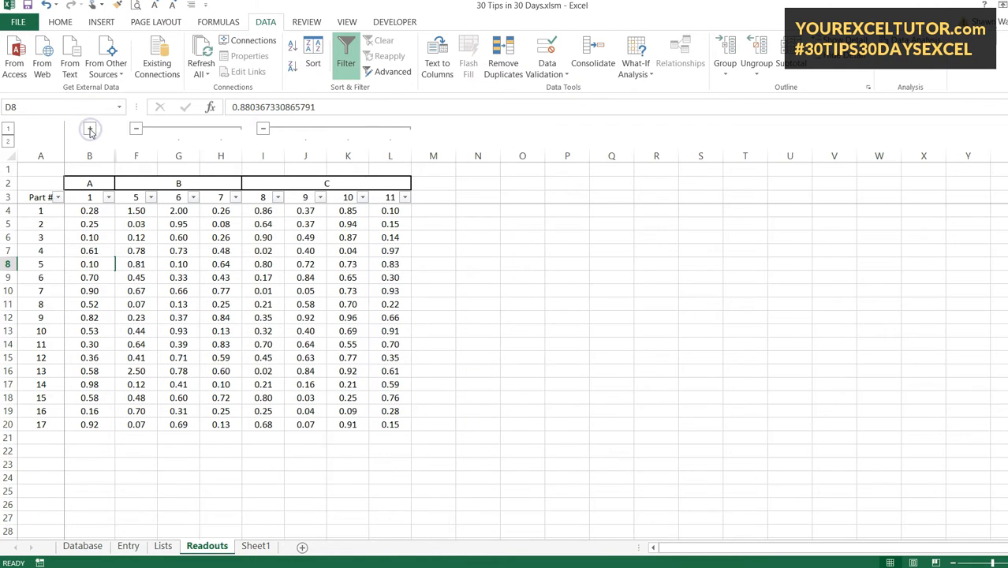
pyautogui.click(89, 128)
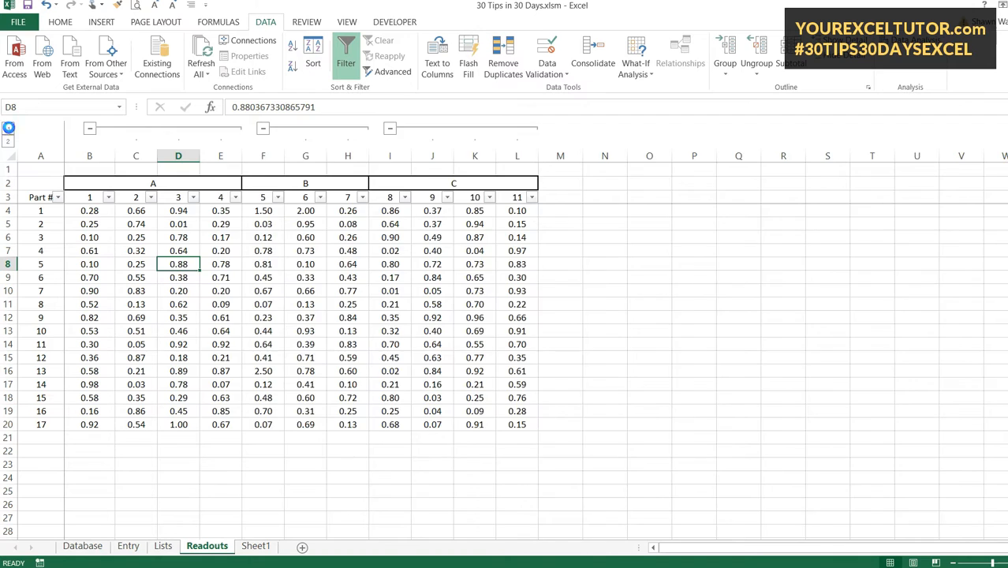
pyautogui.click(7, 127)
pyautogui.click(9, 143)
pyautogui.click(498, 252)
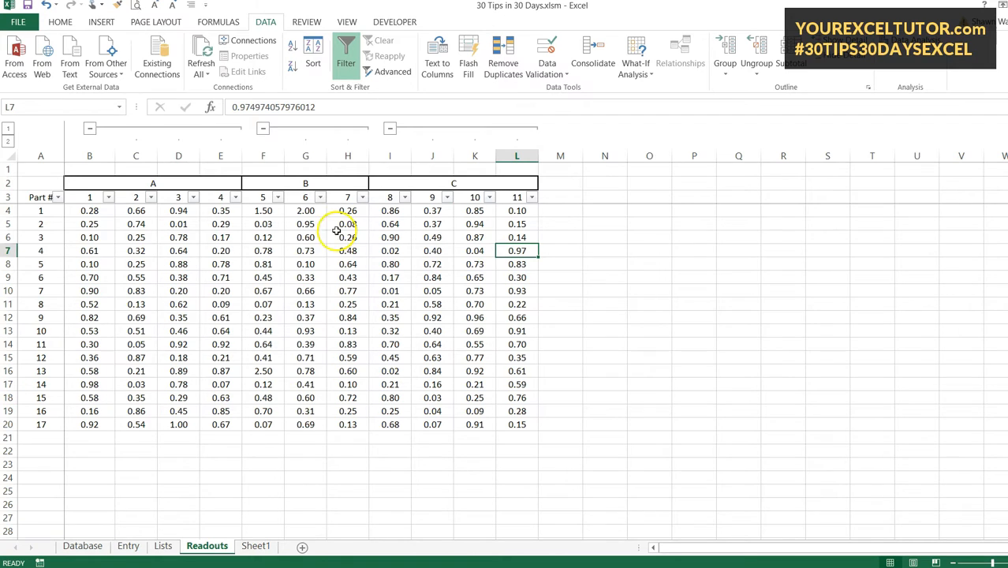
# Step: Collapse all sections to their first column, expand only section B, and show all columns again
pyautogui.click(6, 129)
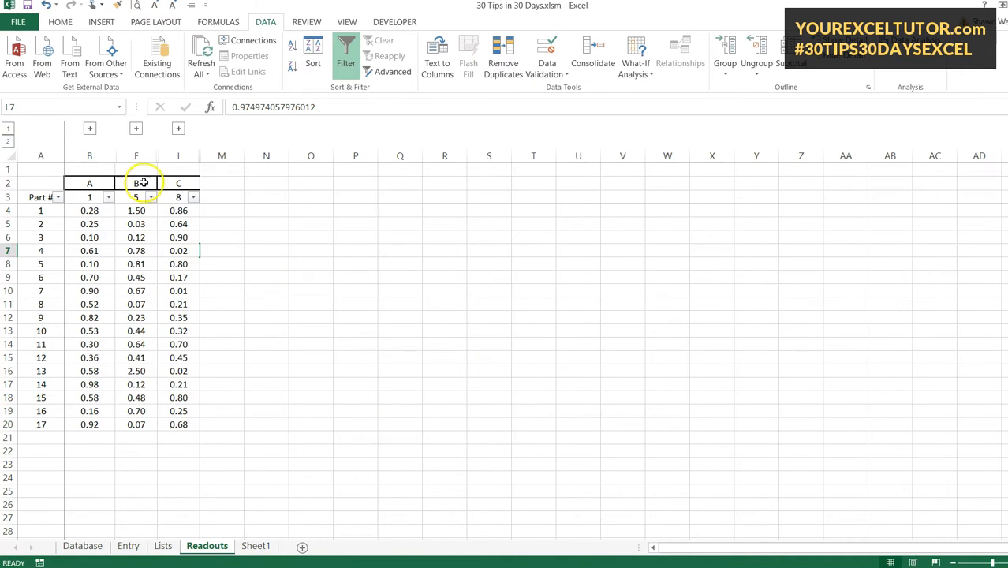
pyautogui.click(135, 129)
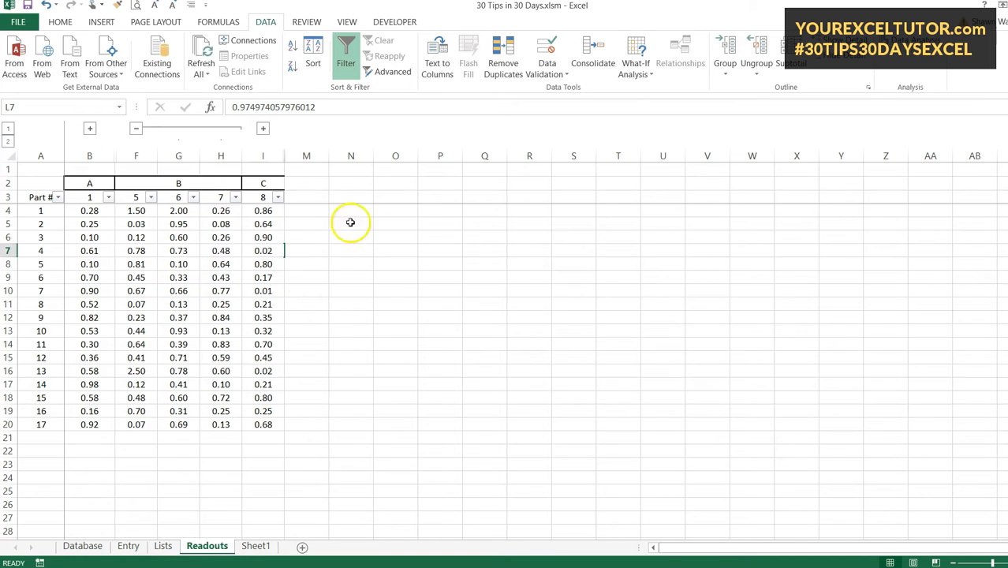
pyautogui.click(8, 141)
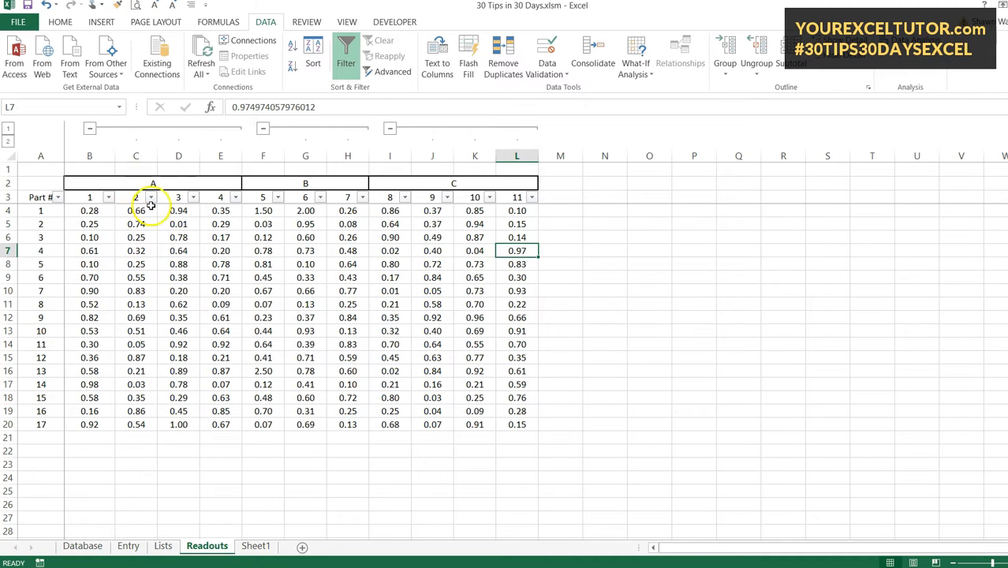
# Step: Try grouping columns C and D as a nested level inside section A's group, and undo that grouping
pyautogui.moveTo(136, 155); pyautogui.dragTo(176, 155)
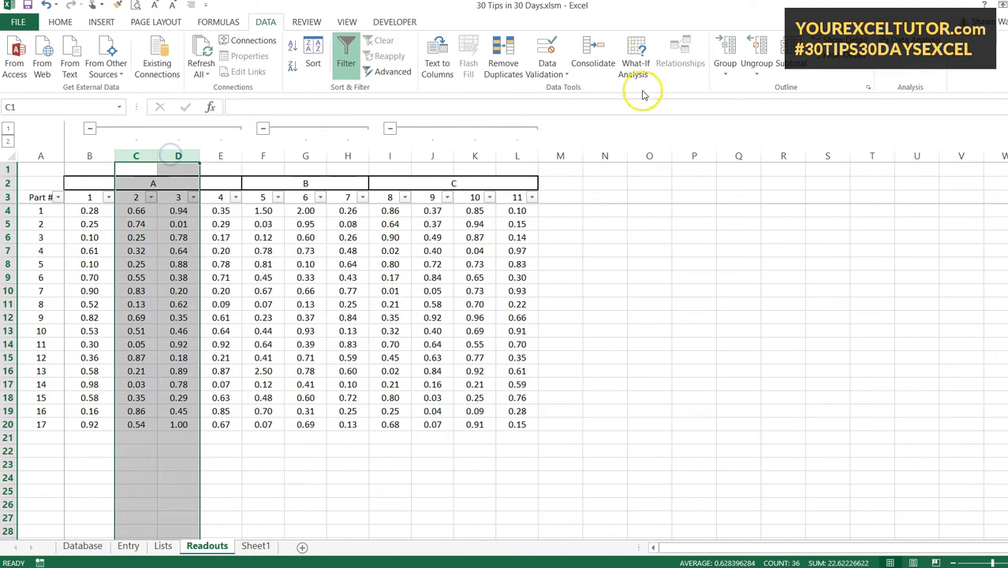
pyautogui.click(725, 49)
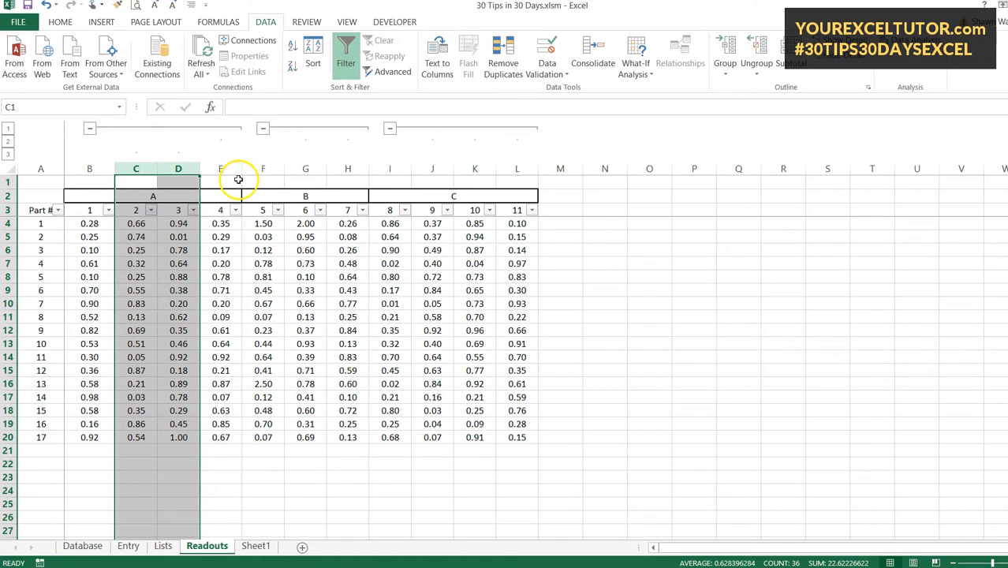
pyautogui.hotkey('alt', 'shift', 'Left')
pyautogui.click(356, 266)
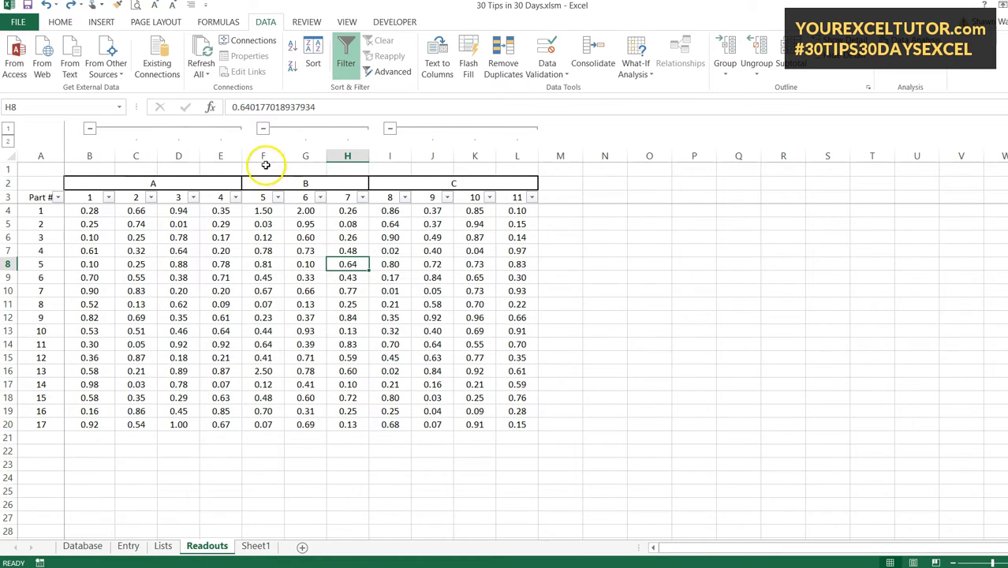
# Step: Group columns F through L together as an additional outline level around the groups of sections B and C
pyautogui.moveTo(264, 156); pyautogui.dragTo(516, 157)
pyautogui.click(726, 55)
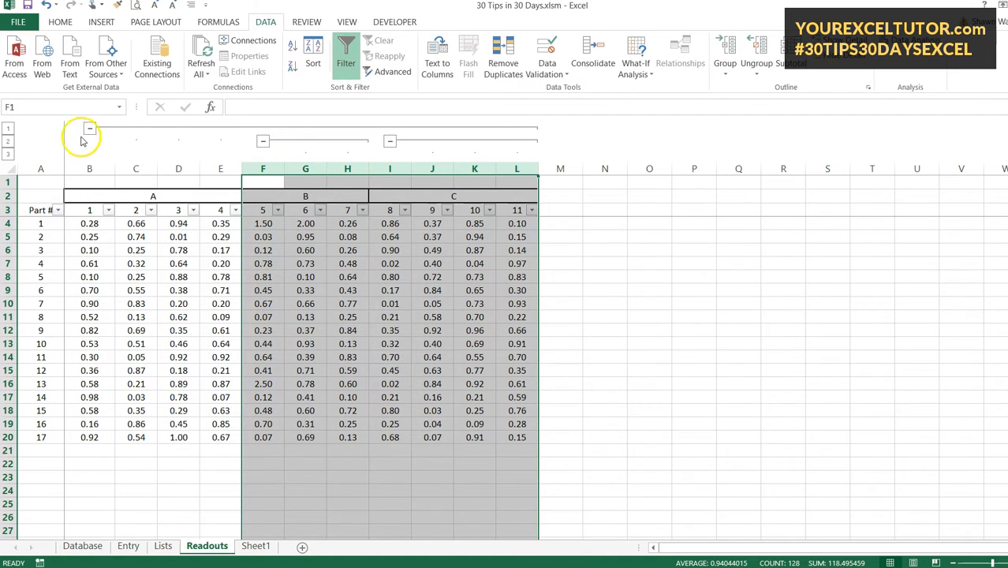
pyautogui.click(179, 290)
# Step: Display the sheet at outline levels 1, 2 and 3 in turn to compare the nested column groups
pyautogui.click(8, 128)
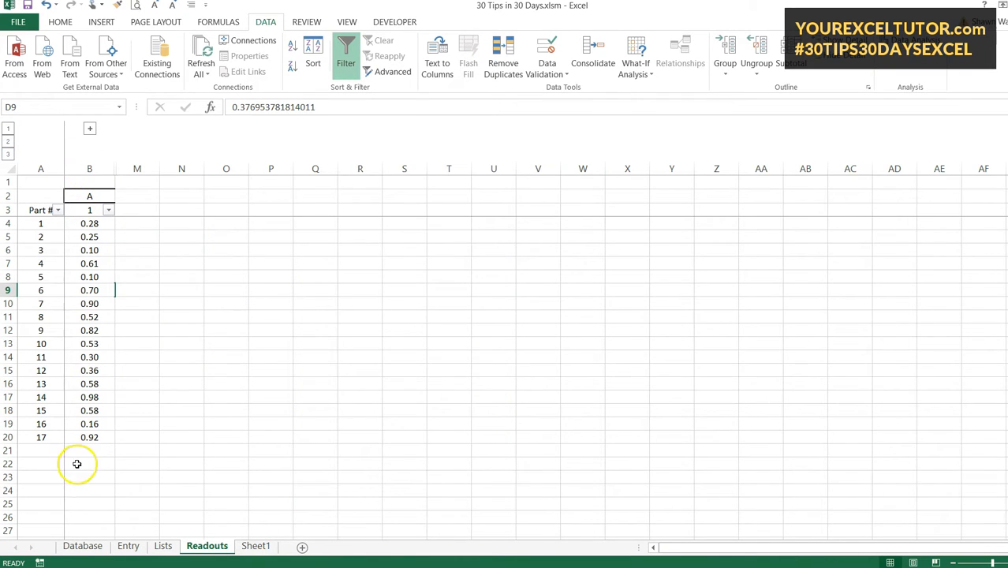
pyautogui.click(11, 145)
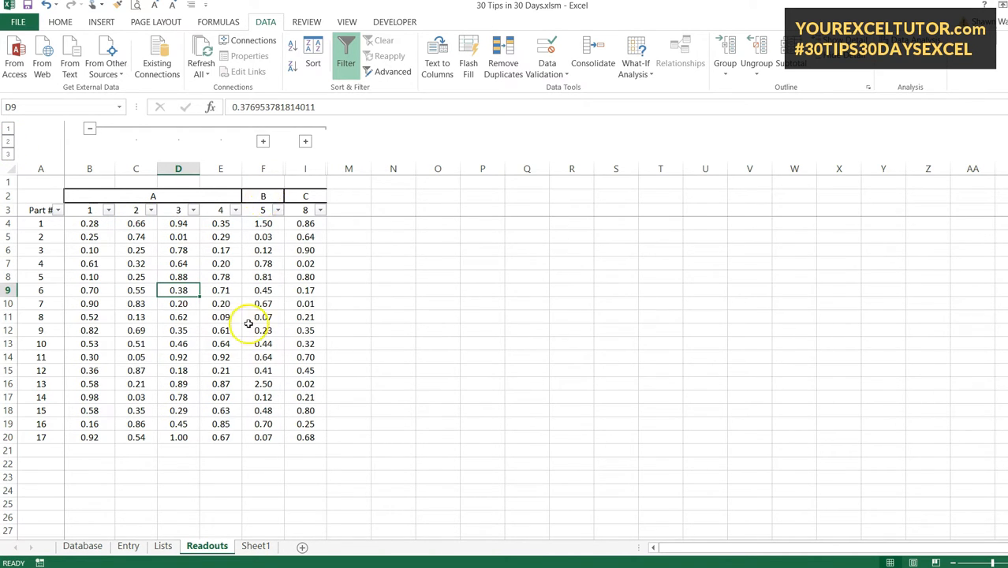
pyautogui.click(9, 154)
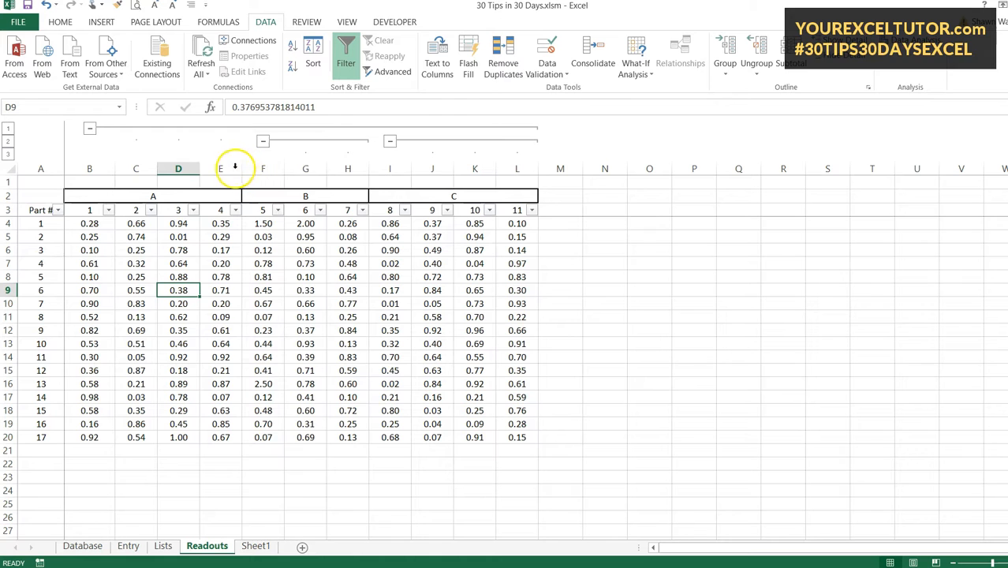
# Step: Ungroup columns B through L repeatedly until every outline level is removed from the table
pyautogui.moveTo(96, 168); pyautogui.dragTo(513, 168)
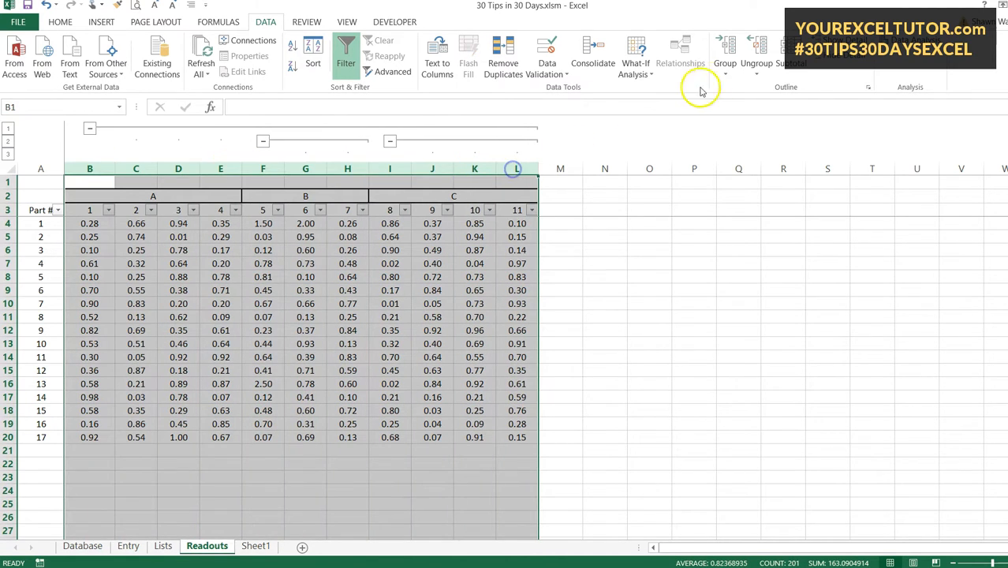
pyautogui.click(760, 50)
pyautogui.click(760, 50)
pyautogui.click(759, 50)
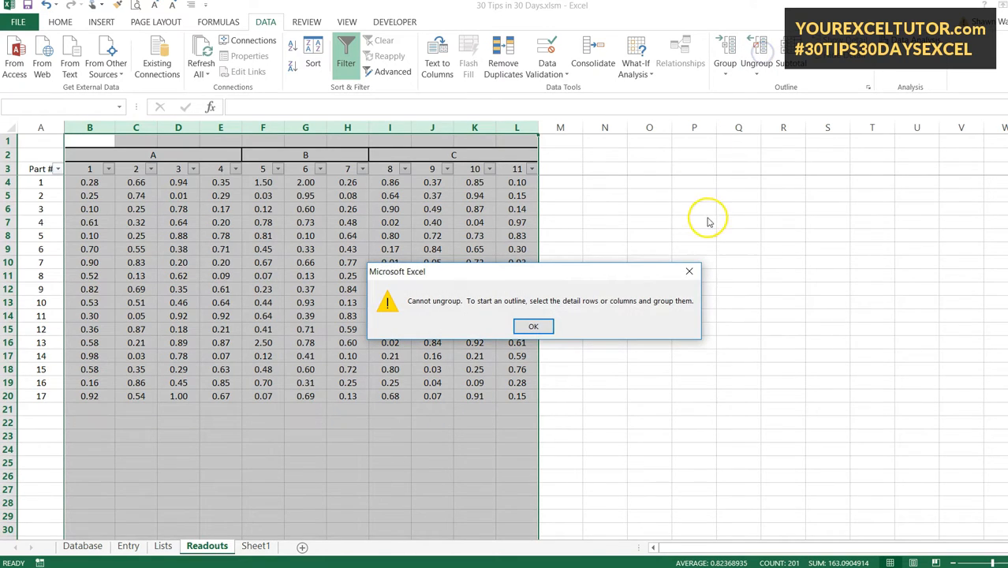
pyautogui.click(533, 328)
pyautogui.click(588, 246)
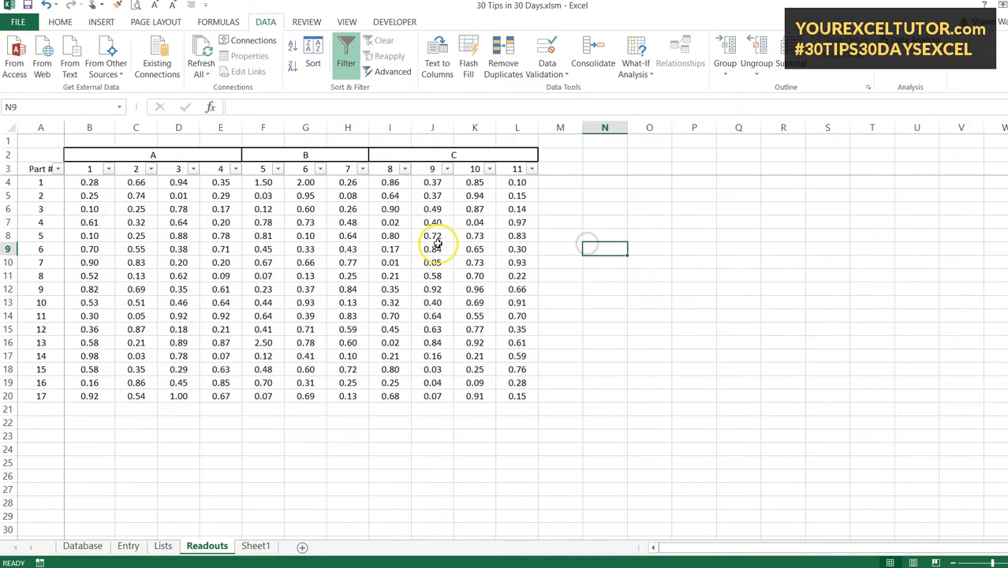